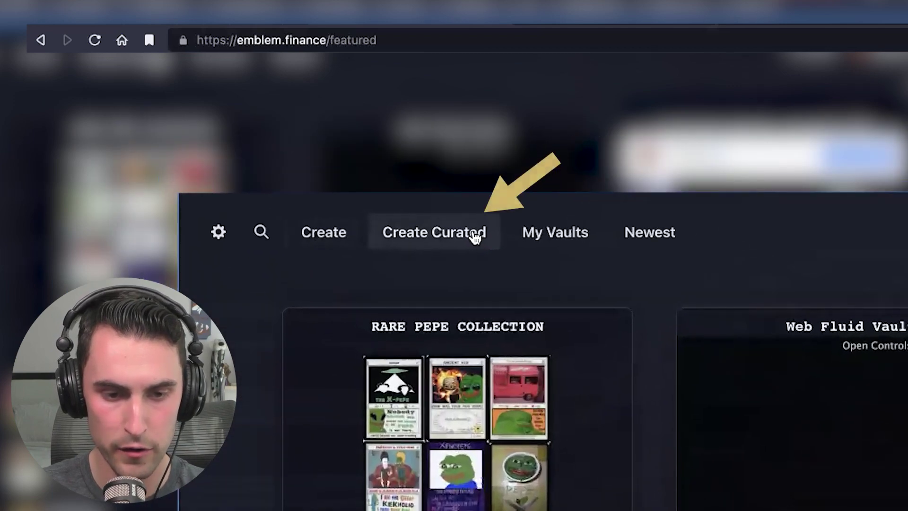
Step: Start a new curated vault with Rare Pepe as the collection
click(214, 84)
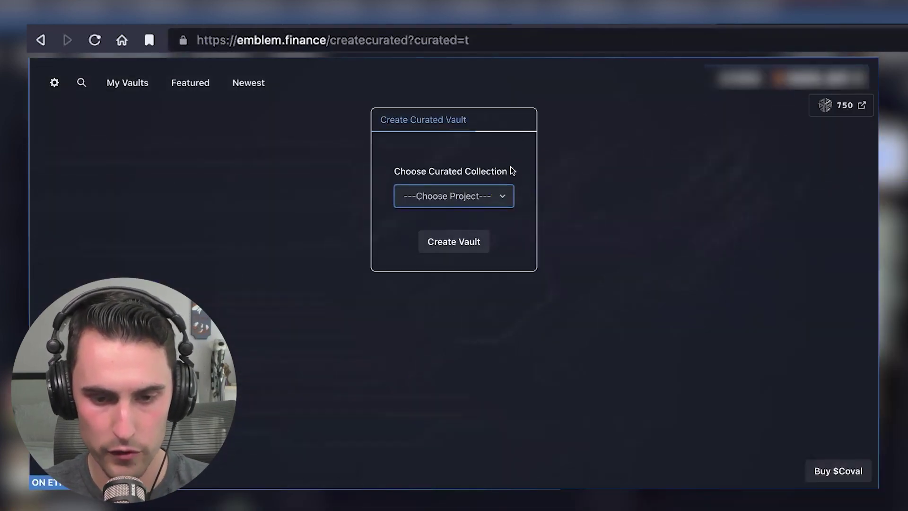
click(509, 196)
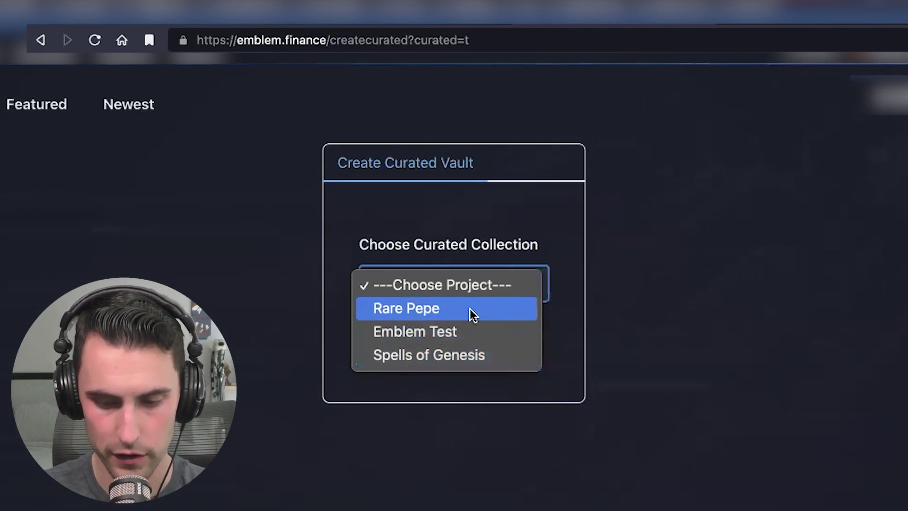
click(470, 309)
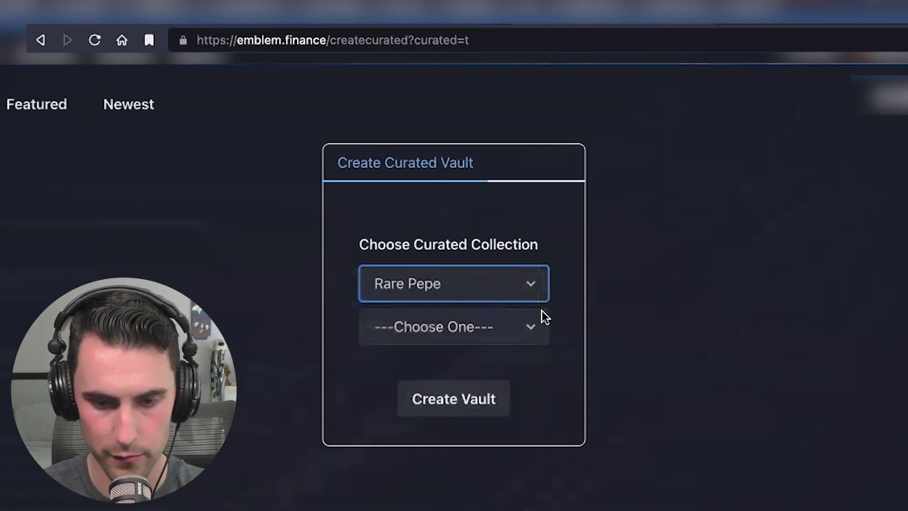
Step: Scroll the Rare Pepe card list and select SNOWDENPEPE, showing its artwork preview
click(529, 322)
scroll(498, 386, down, 15)
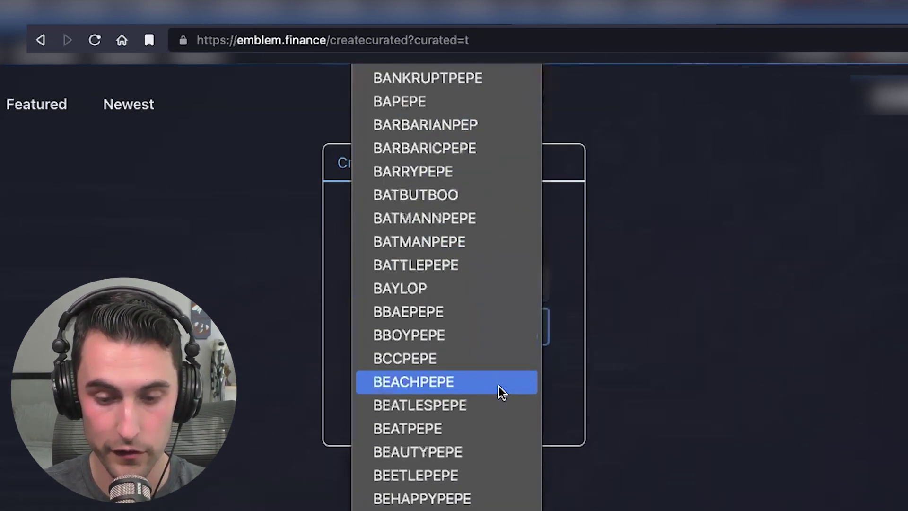
scroll(498, 386, down, 20)
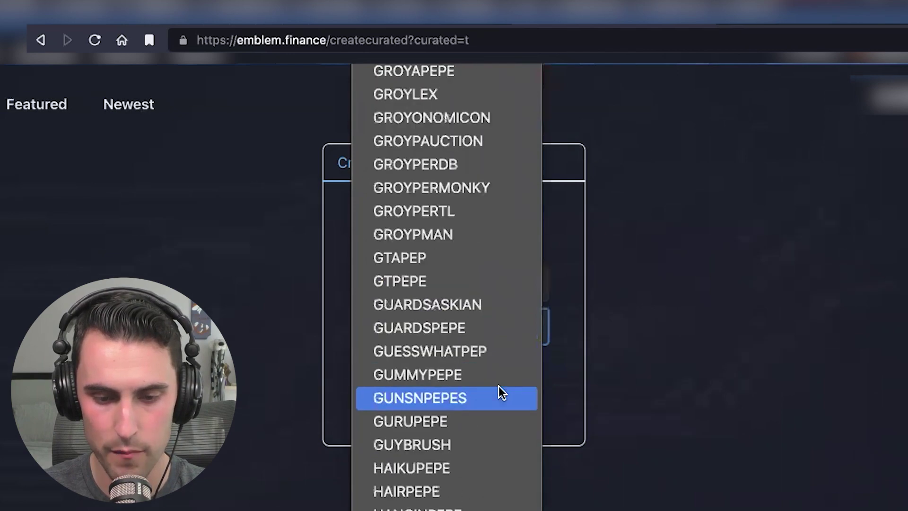
scroll(498, 385, down, 20)
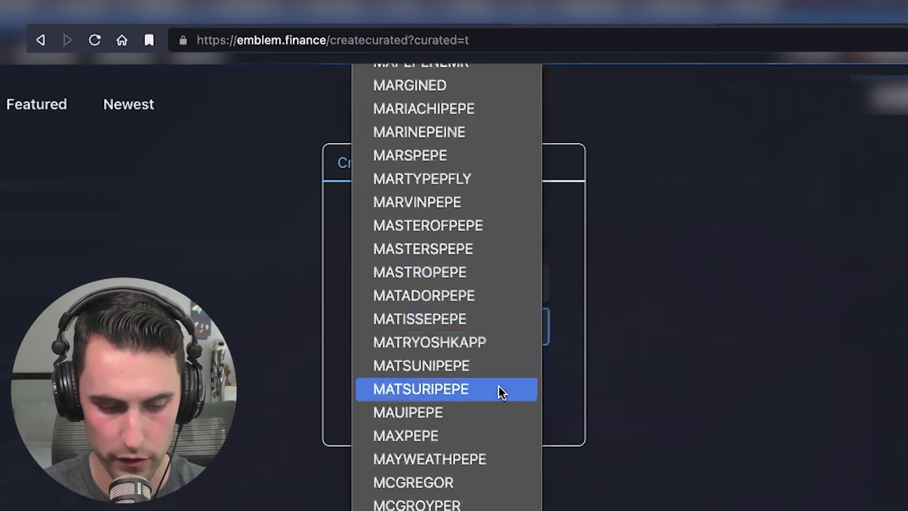
scroll(498, 386, down, 8)
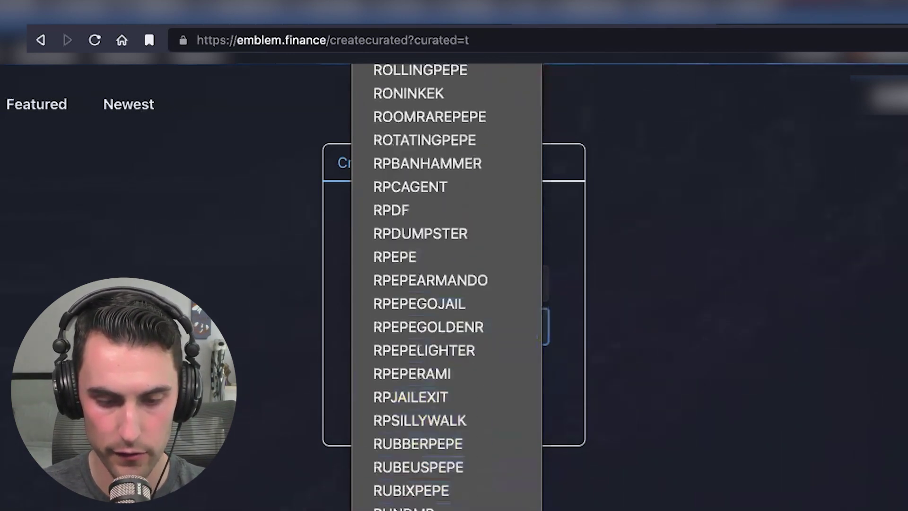
scroll(446, 284, down, 10)
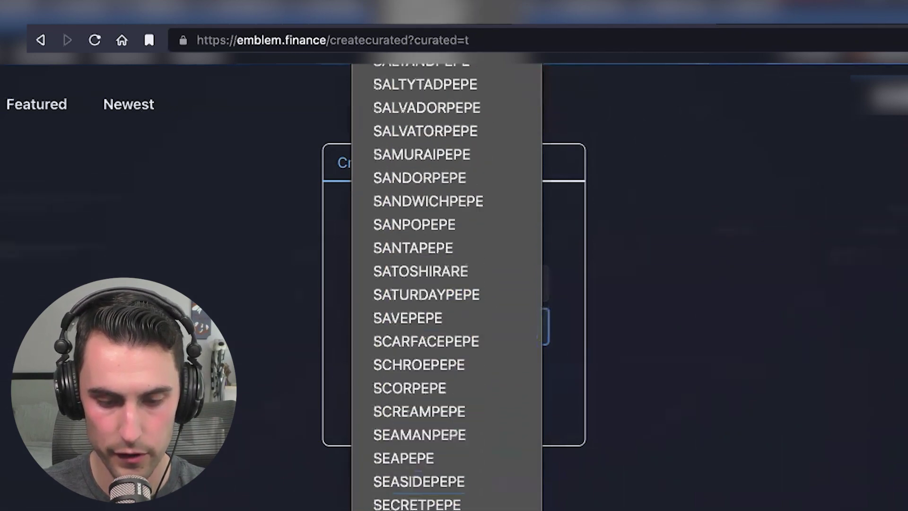
scroll(447, 284, down, 11)
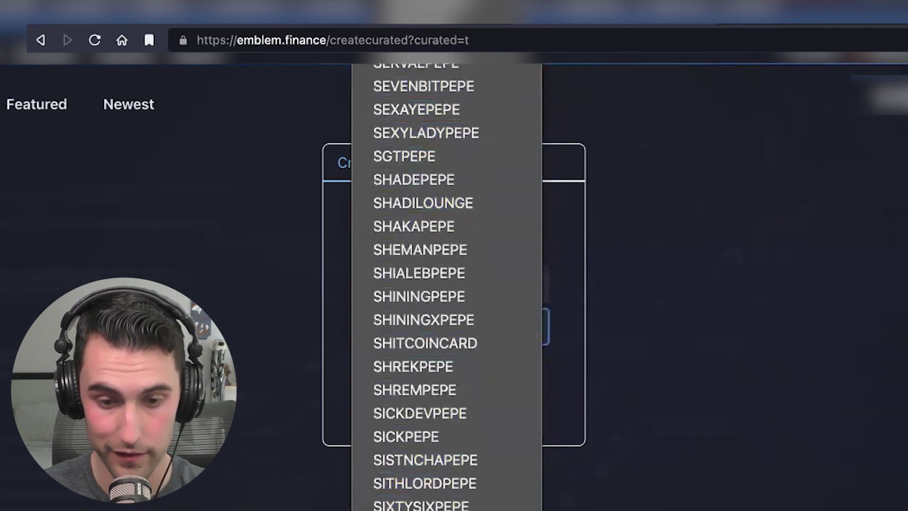
scroll(447, 284, down, 10)
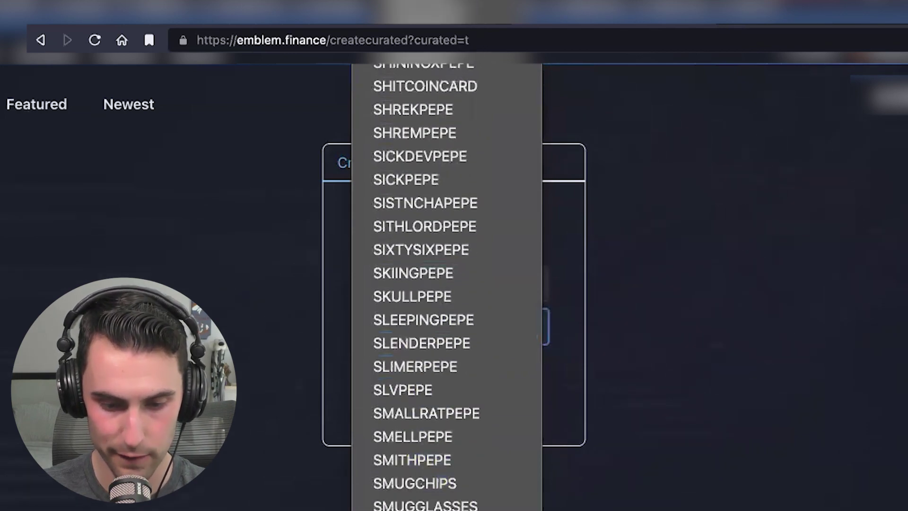
click(497, 490)
Step: Create the curated SNOWDENPEPE vault on Ethereum Mainnet
key(super+minus)
key(super+minus)
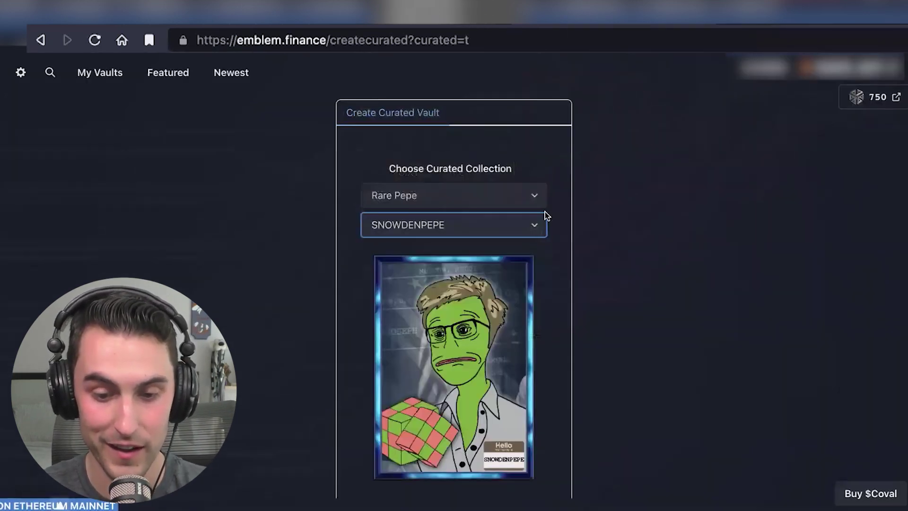
scroll(508, 317, down, 3)
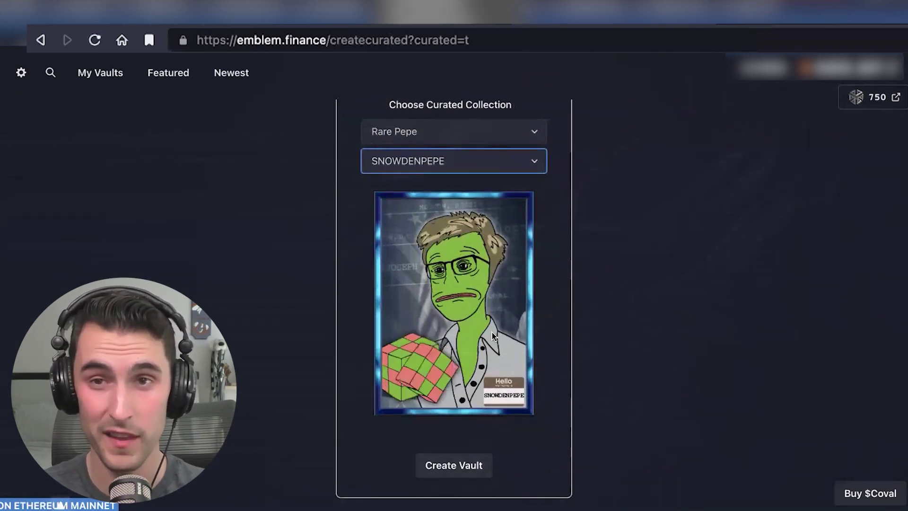
click(466, 468)
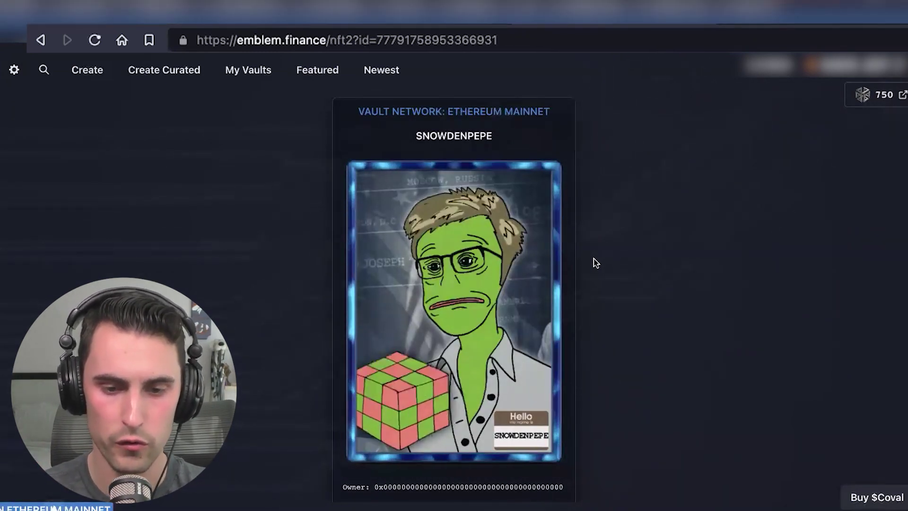
scroll(596, 263, down, 5)
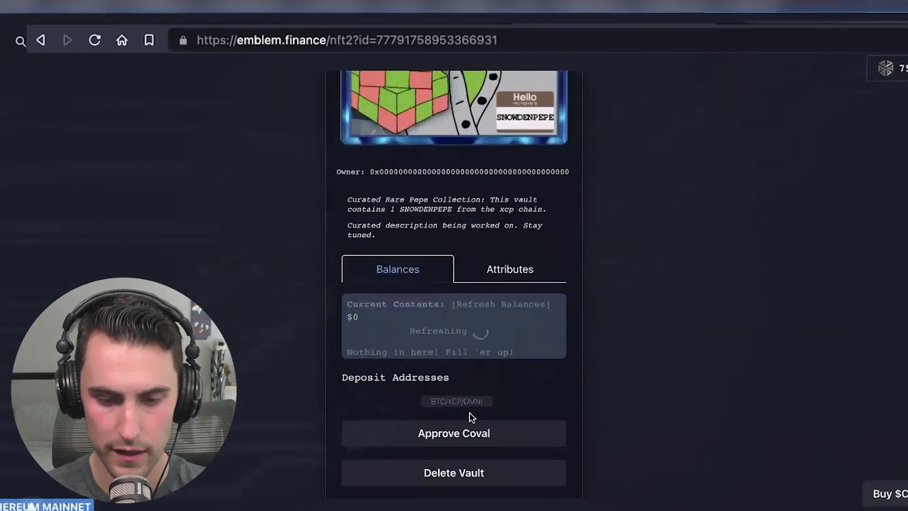
click(460, 403)
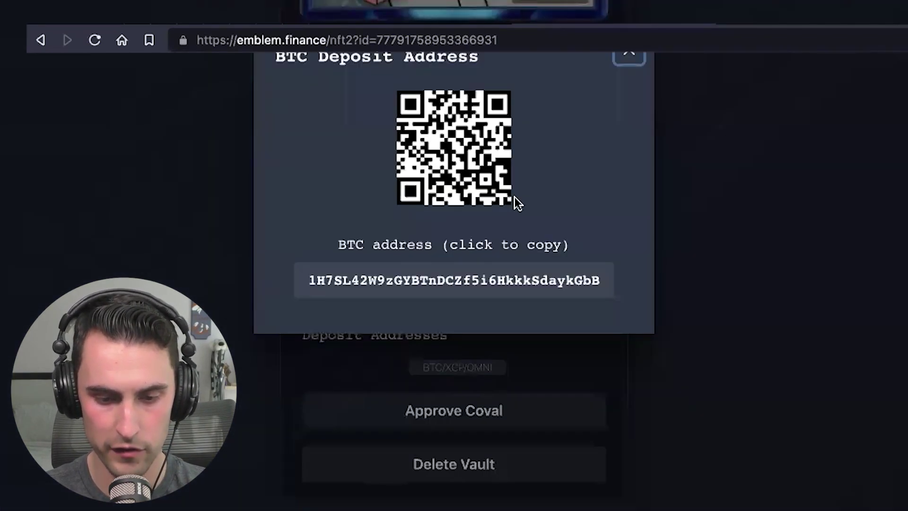
click(631, 58)
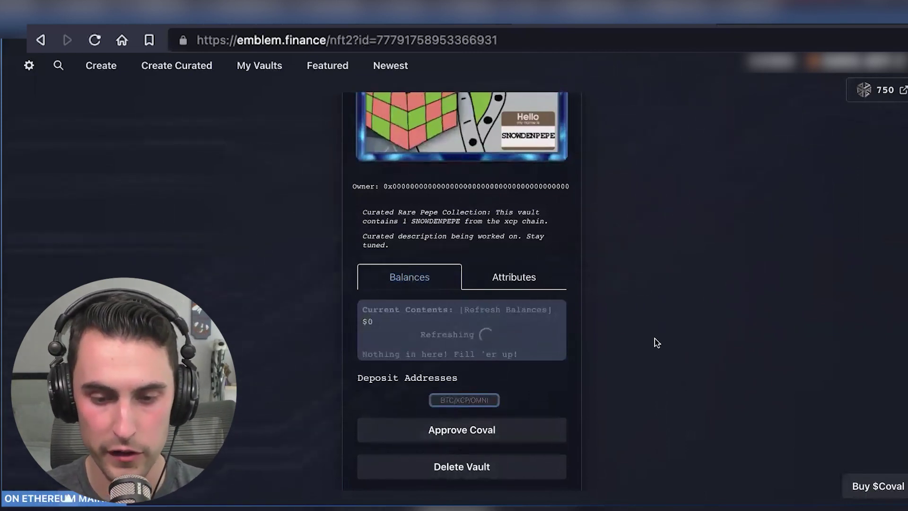
scroll(555, 195, down, 1)
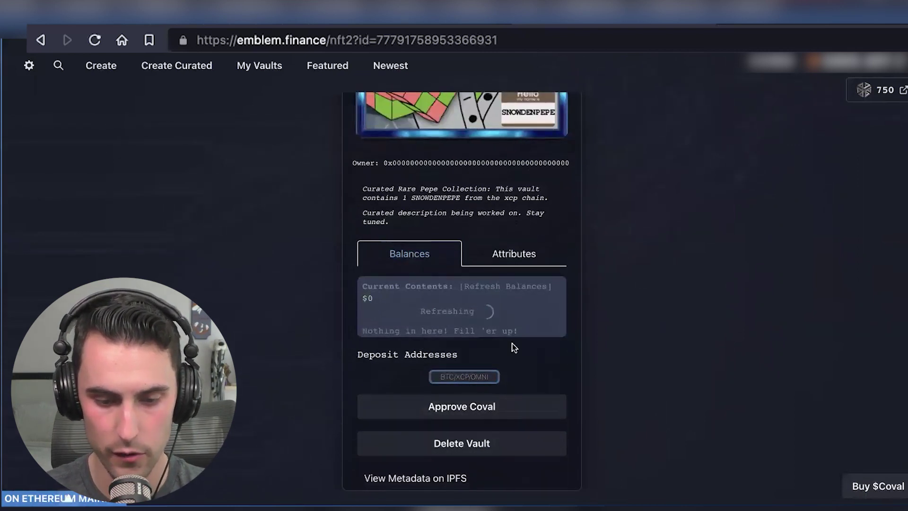
Step: Approve Coval spending for minting and copy the vault's BTC/XCP/OMNI deposit address
click(484, 414)
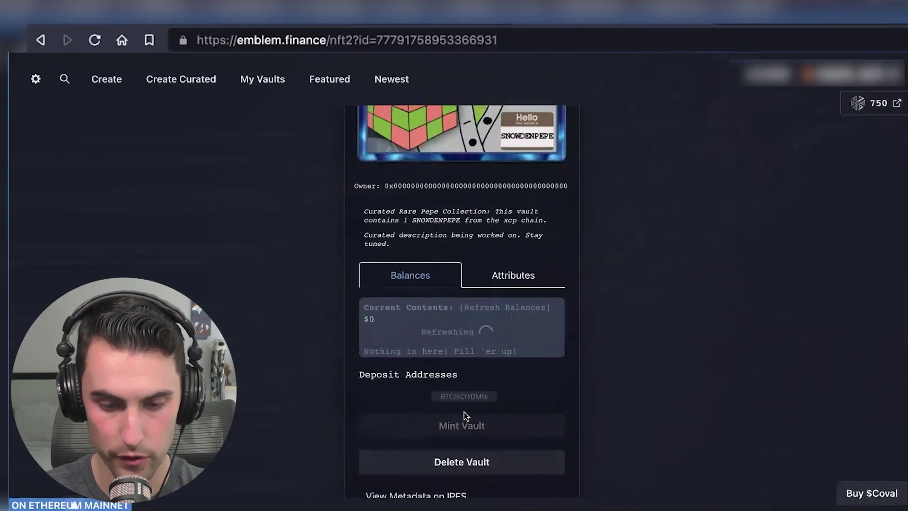
click(447, 396)
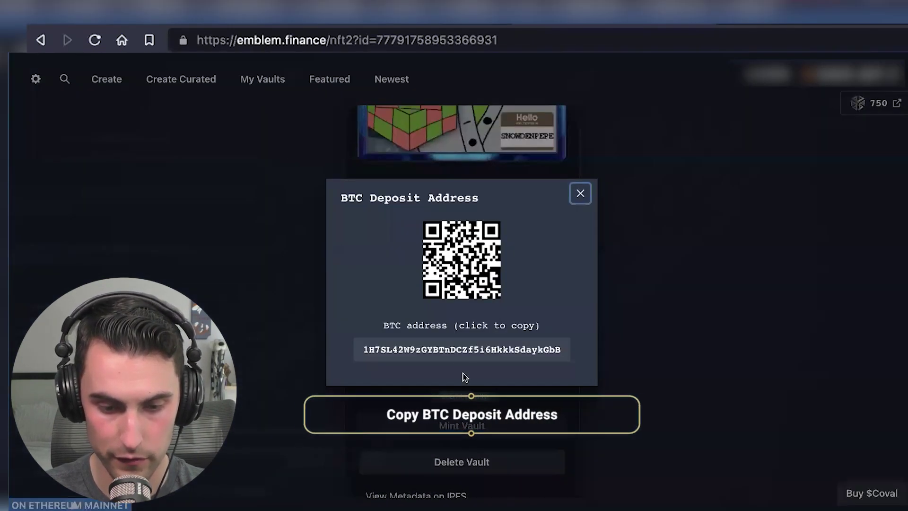
click(443, 352)
click(689, 324)
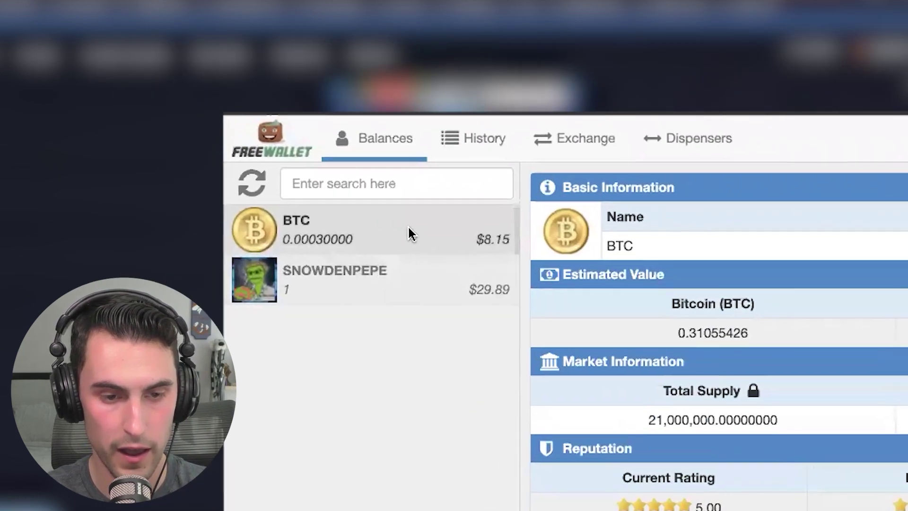
Step: Send 1 SNOWDENPEPE from Freewallet to the pasted vault deposit address and confirm the broadcast
click(148, 65)
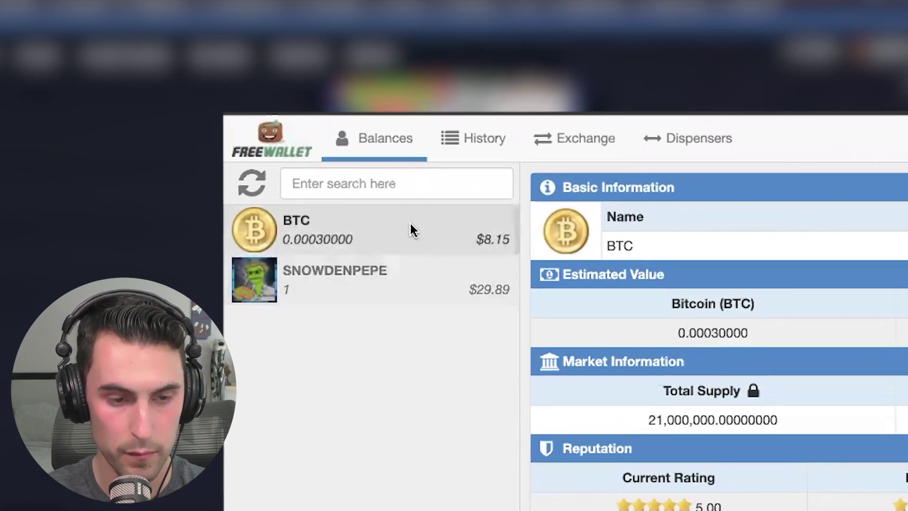
click(385, 291)
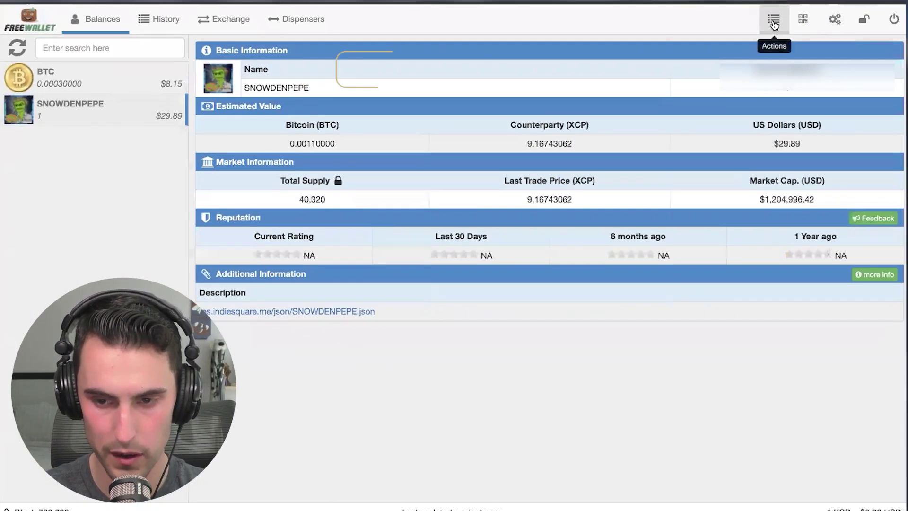
click(773, 24)
click(727, 67)
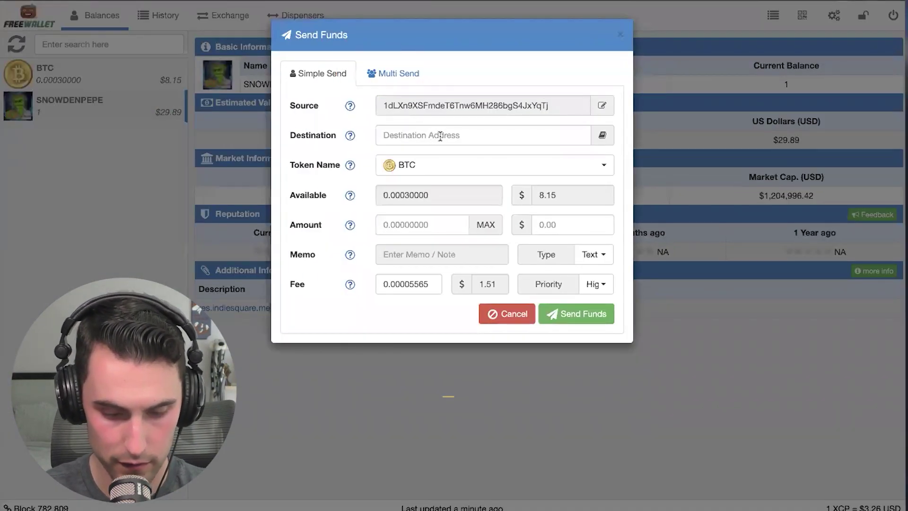
click(441, 136)
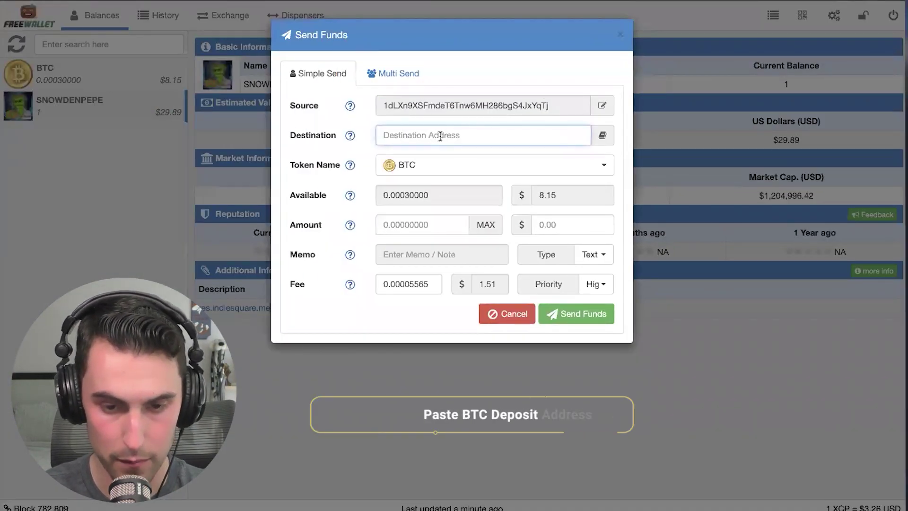
text(1H7SL42W9zGYBTnDCZf5i6HkkkSdaykGbB)
click(430, 163)
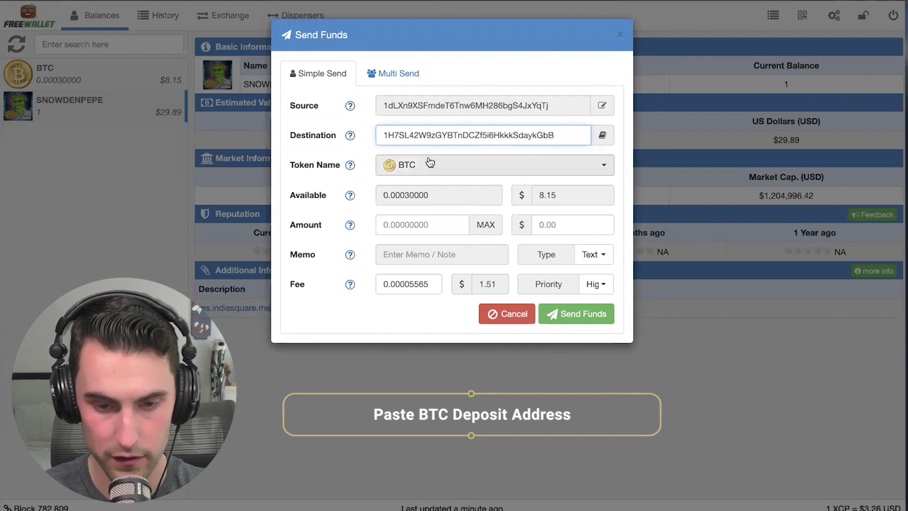
click(432, 202)
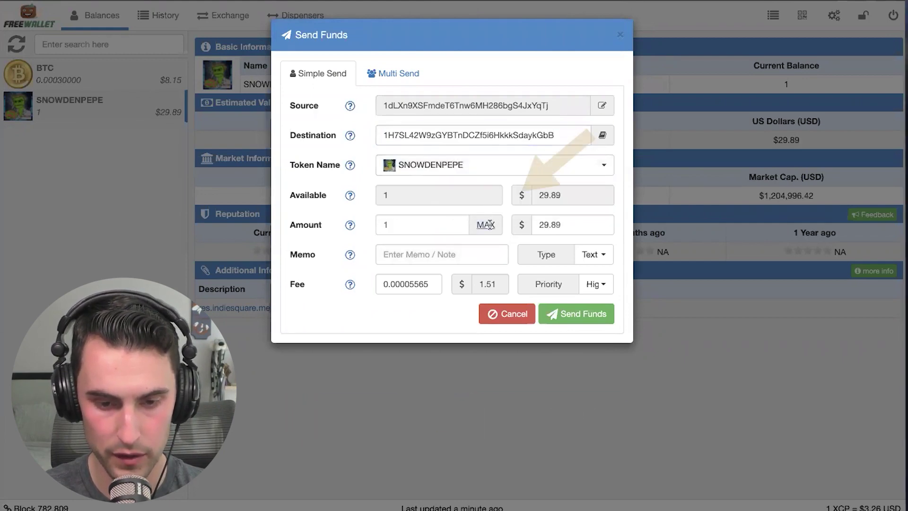
click(582, 314)
click(610, 115)
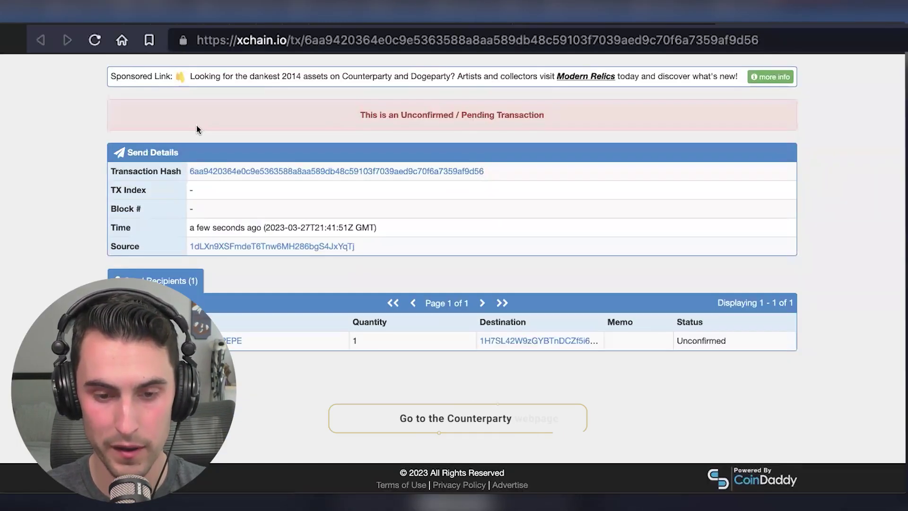
Step: Track the SNOWDENPEPE send on xchain.io until it confirms in block 782,810
drag(196, 127, 664, 116)
click(515, 247)
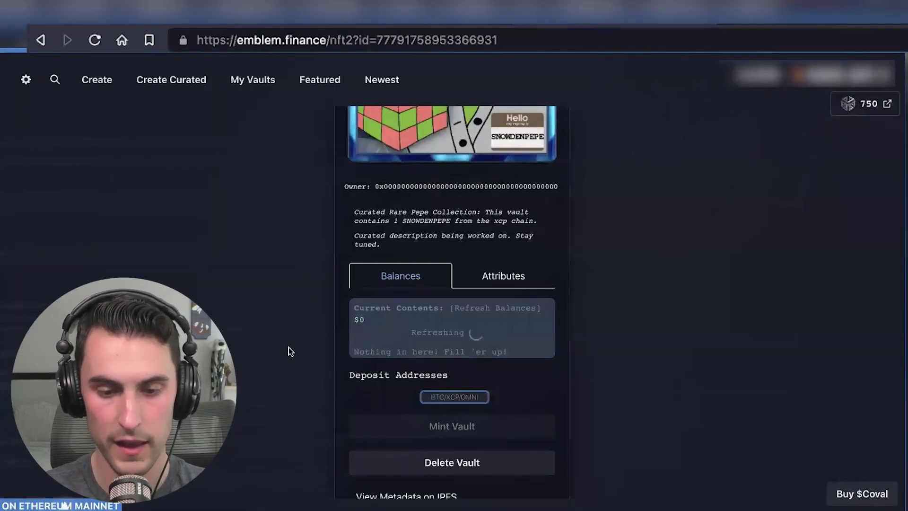
scroll(289, 347, down, 1)
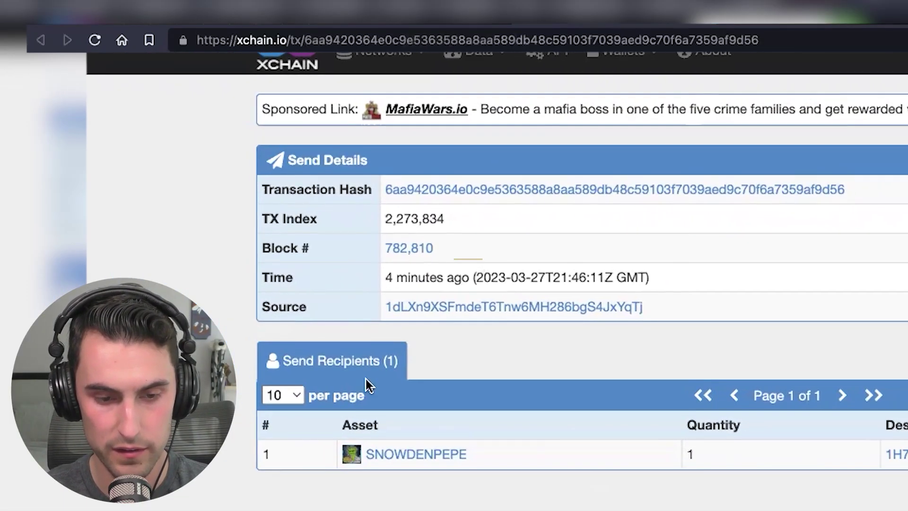
drag(468, 277, 325, 279)
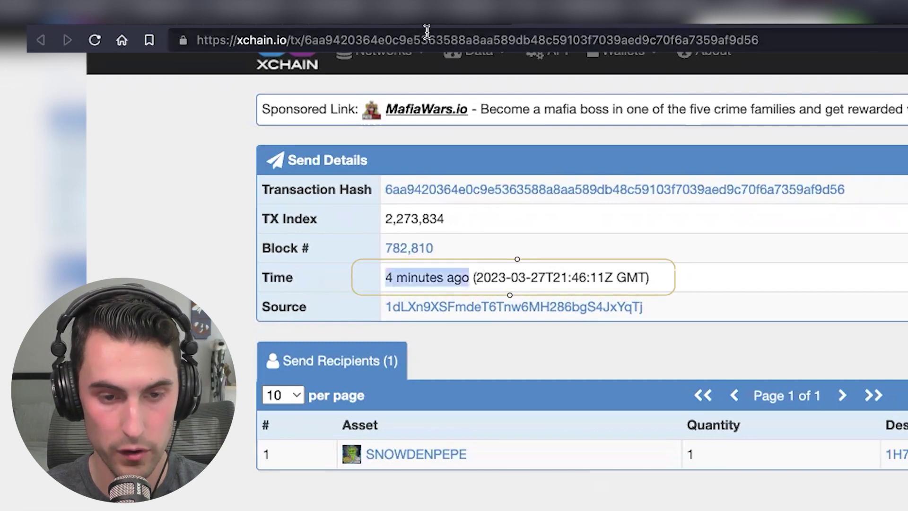
click(425, 26)
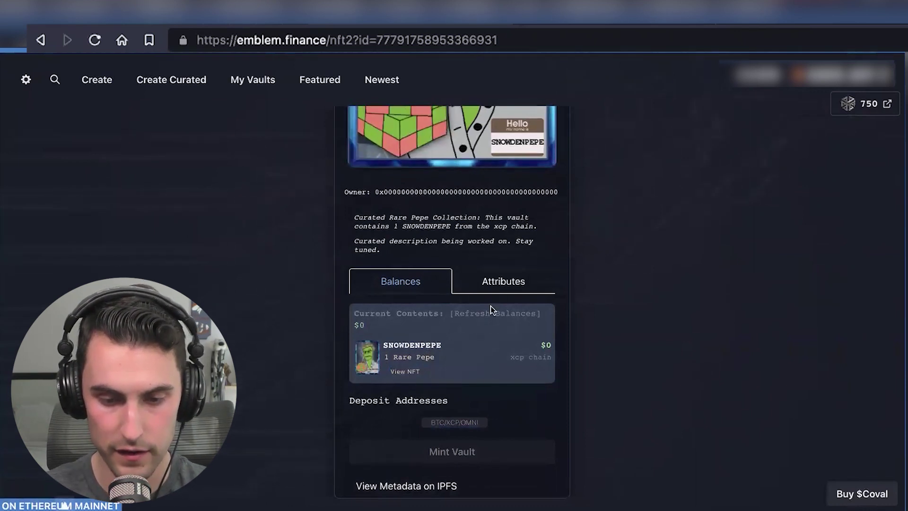
Step: Refresh balances and reload the vault page until 1 SNOWDENPEPE appears and Mint Vault activates
click(489, 313)
click(489, 313)
click(411, 331)
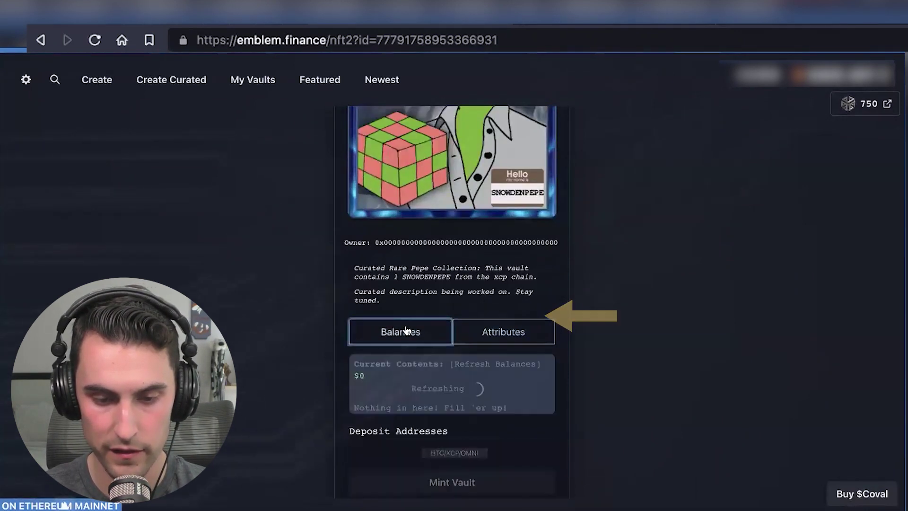
scroll(503, 371, down, 1)
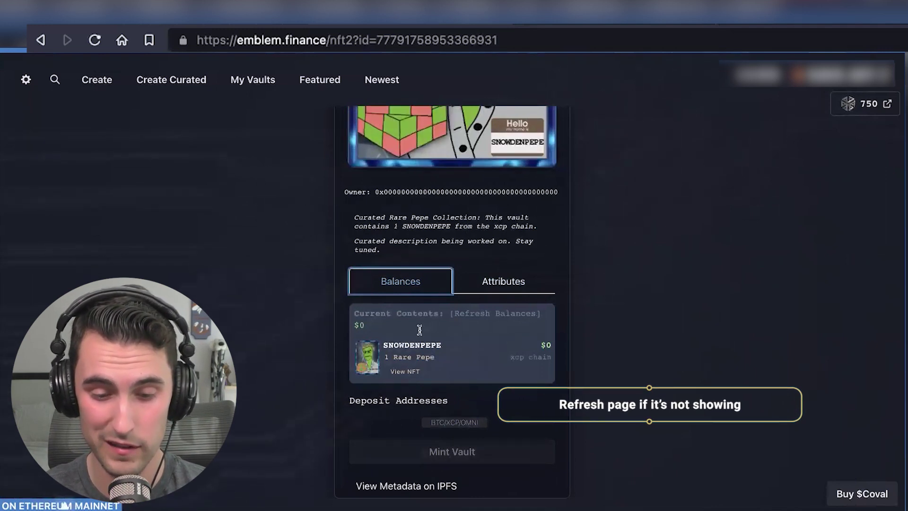
click(95, 40)
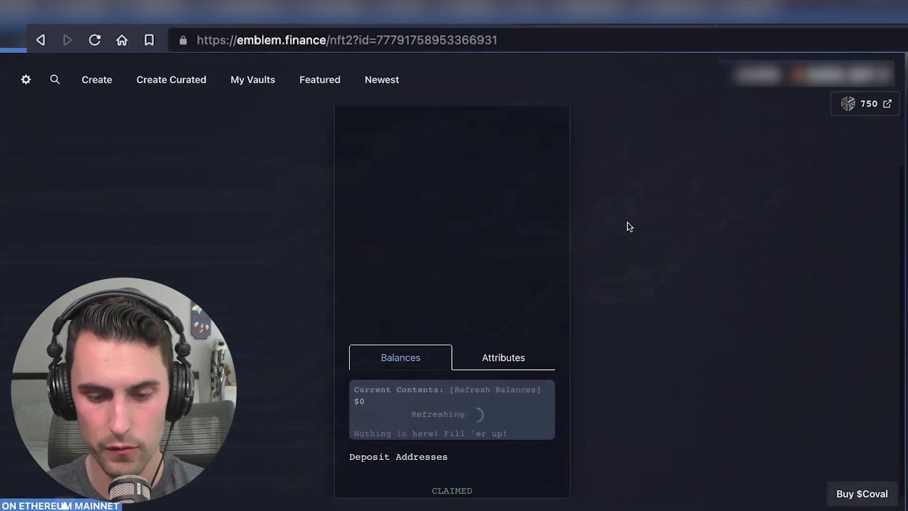
scroll(628, 222, down, 6)
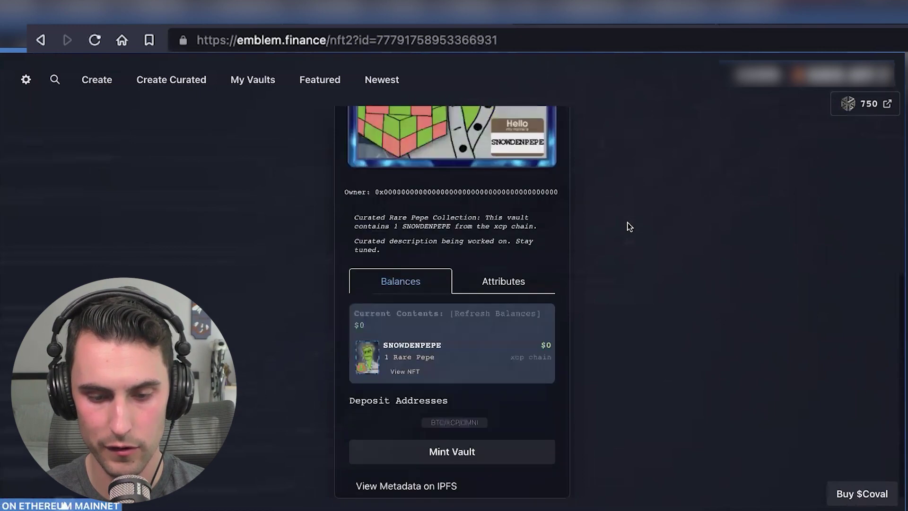
Step: Mint the SNOWDENPEPE vault as an NFT on Ethereum Mainnet
click(463, 453)
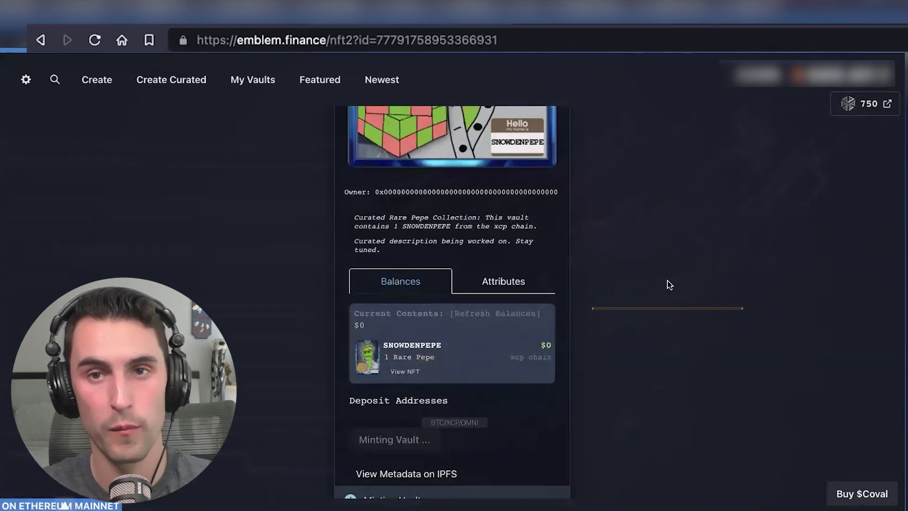
scroll(669, 284, down, 2)
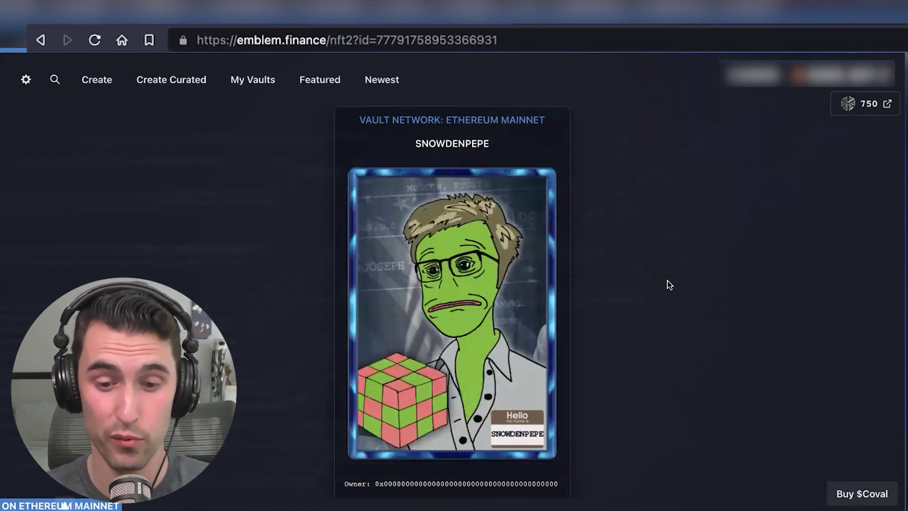
Step: Check the vault's owner address and reload until a real wallet replaces the all-zero owner
scroll(667, 268, down, 5)
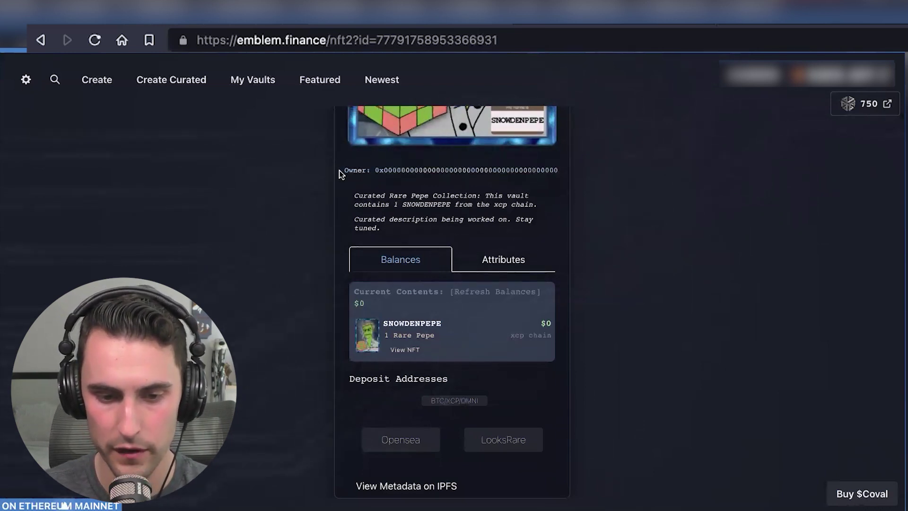
drag(338, 172, 599, 171)
click(603, 171)
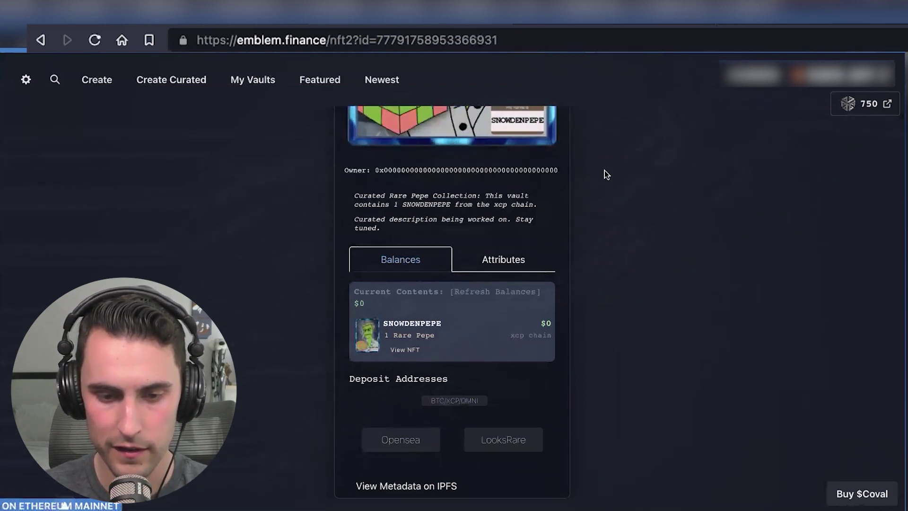
click(95, 41)
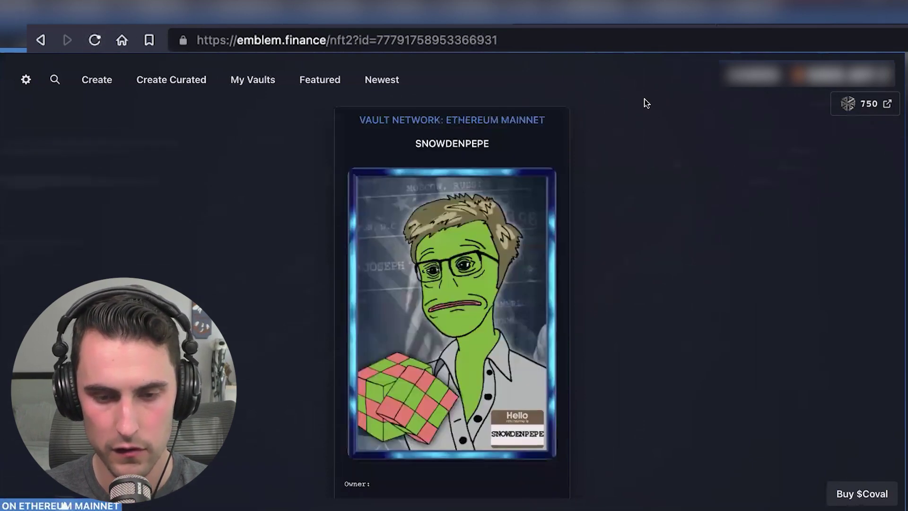
scroll(616, 259, down, 5)
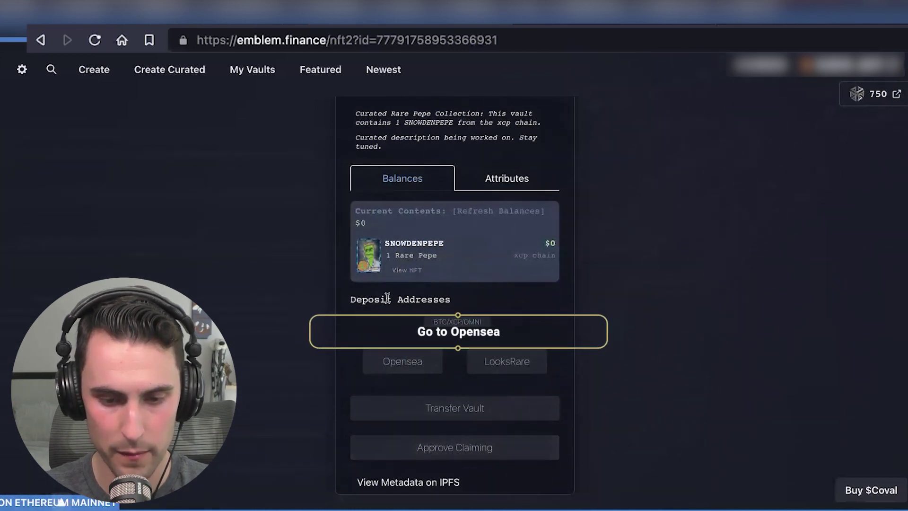
Step: View the minted SNOWDENPEPE NFT on OpenSea, reviewing its attributes and item activity
click(405, 360)
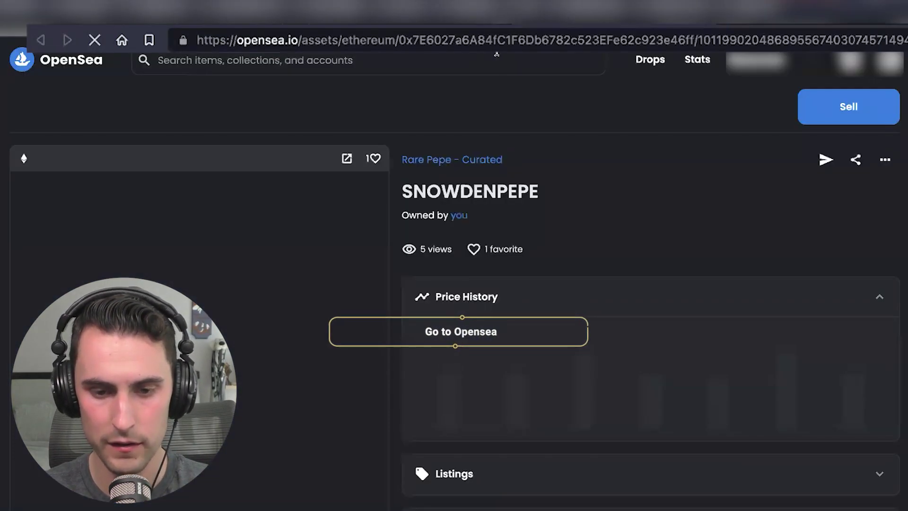
scroll(597, 141, down, 1)
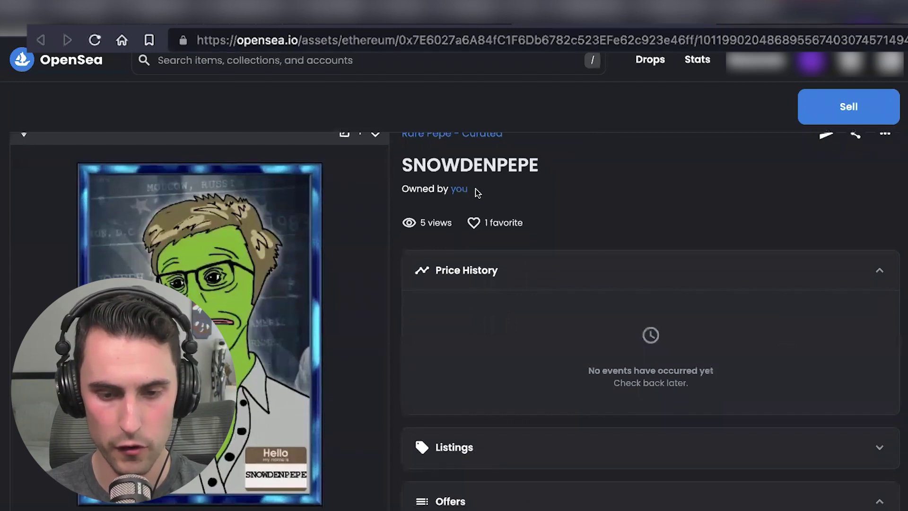
scroll(544, 153, down, 2)
scroll(548, 155, down, 5)
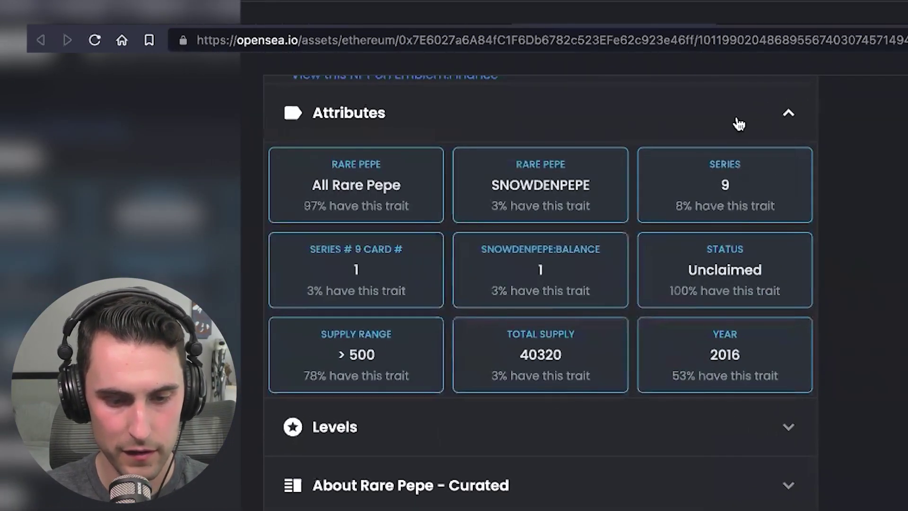
scroll(861, 488, down, 5)
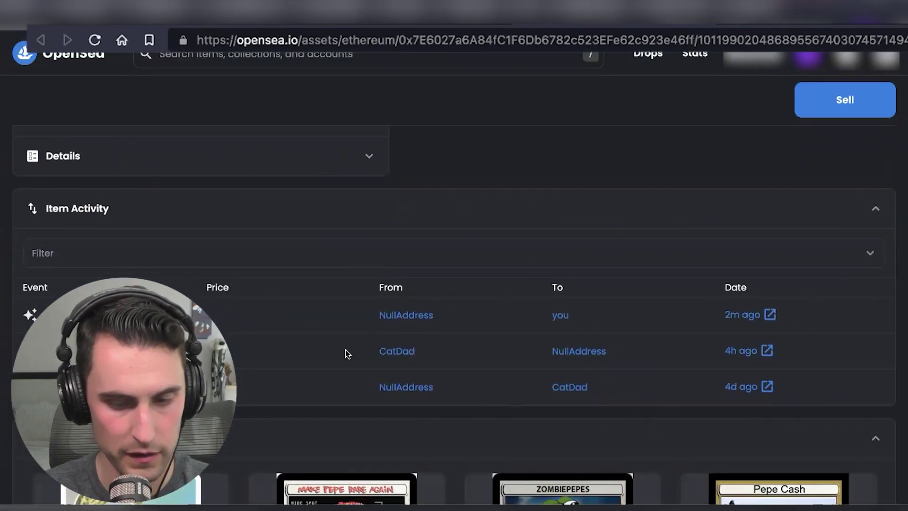
scroll(348, 353, up, 10)
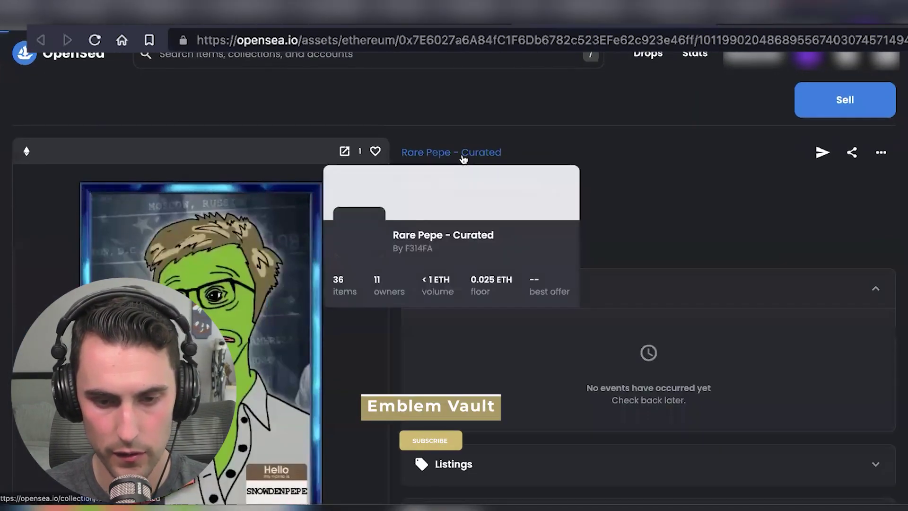
click(462, 152)
Step: Browse the Rare Pepe - Curated collection's 36 unique items in the compact grid view
scroll(561, 168, down, 3)
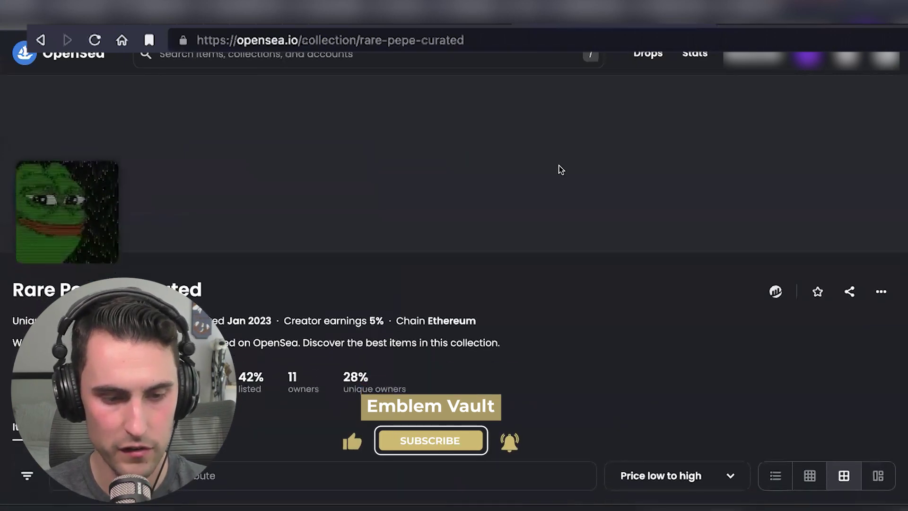
scroll(600, 193, down, 5)
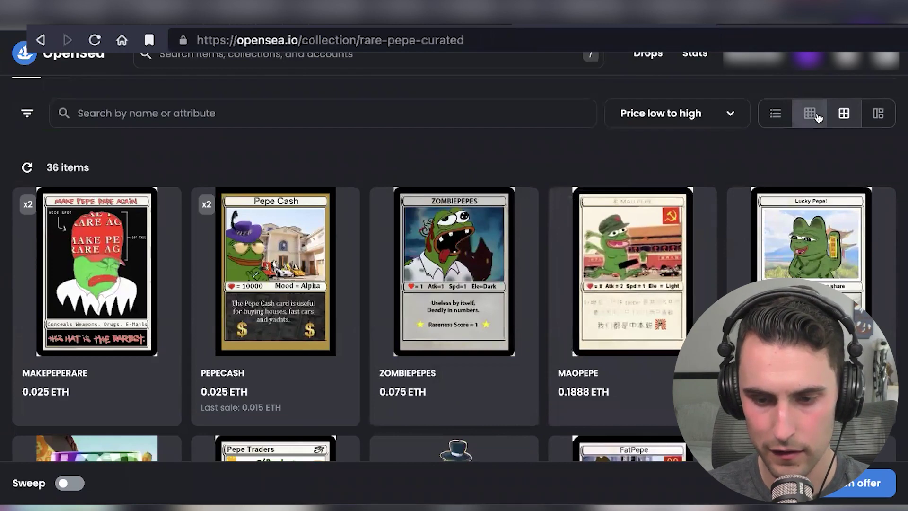
click(810, 114)
scroll(636, 150, down, 1)
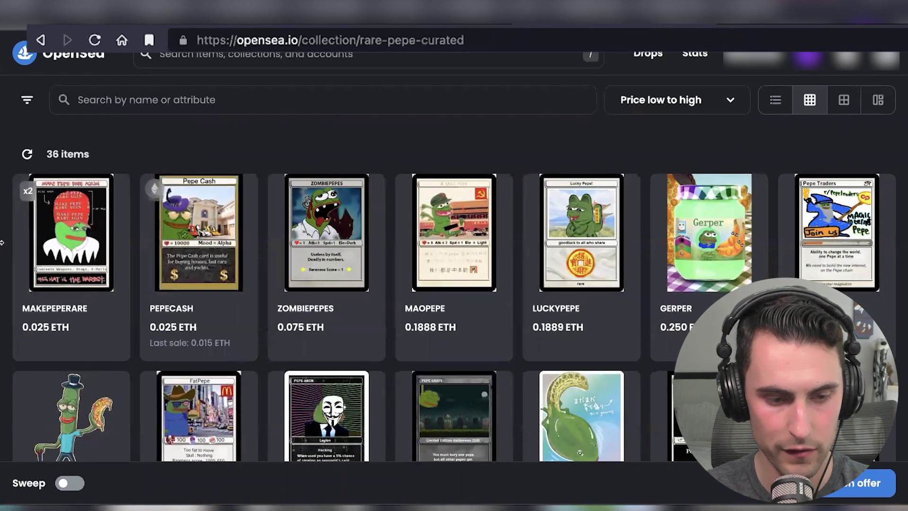
scroll(2, 241, down, 2)
scroll(2, 240, down, 5)
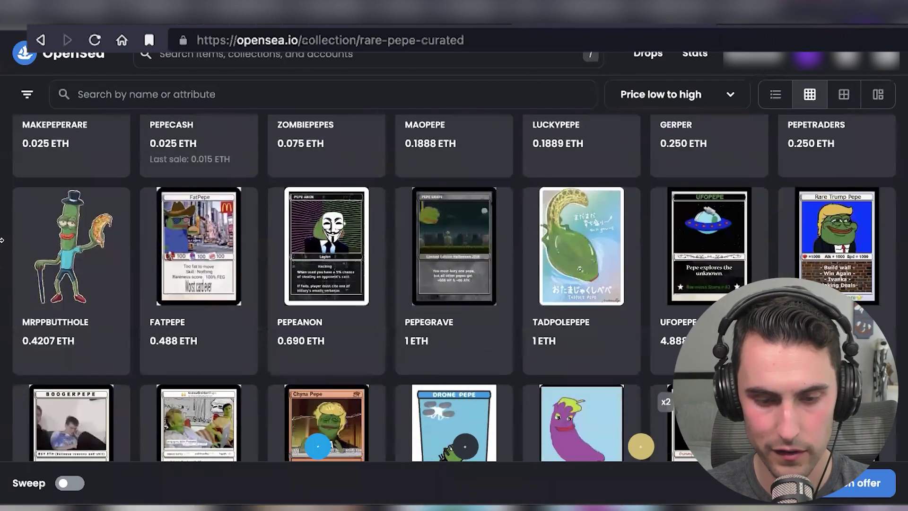
scroll(2, 240, down, 8)
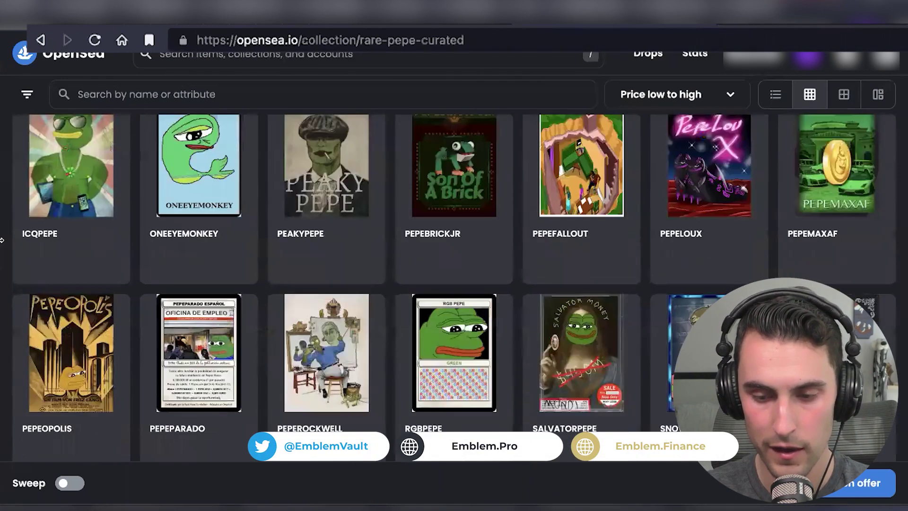
scroll(1, 240, down, 3)
scroll(2, 240, up, 20)
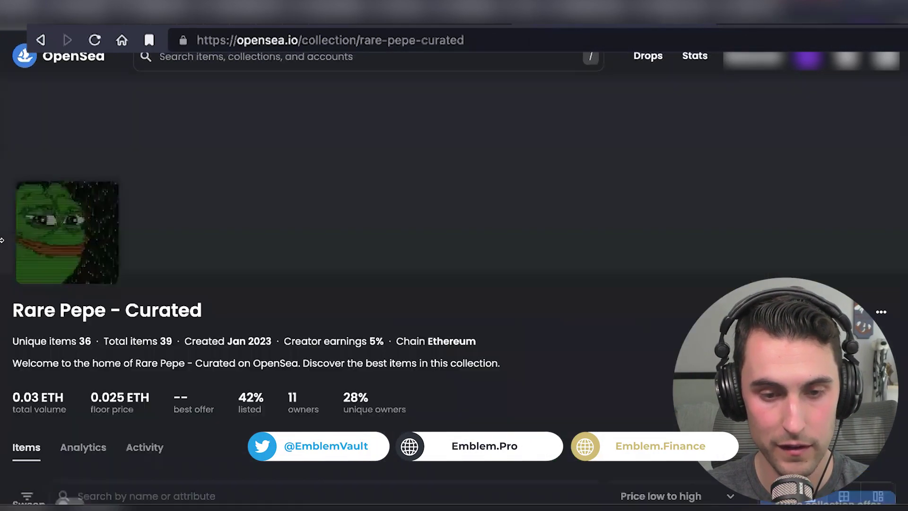